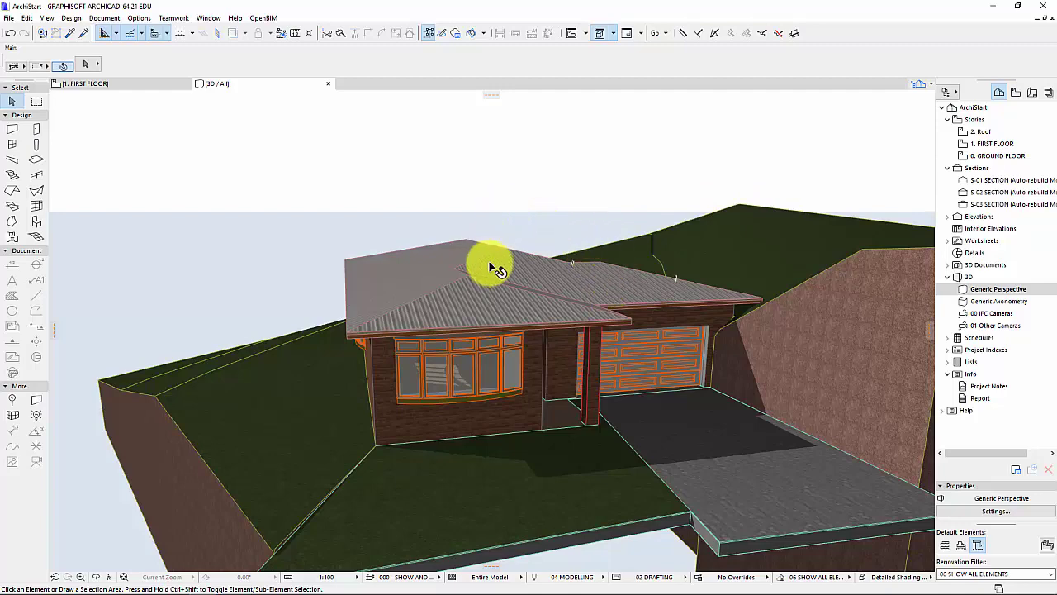
- Zoom out the 3D view until the whole ArchiStart house and terrain show
scroll(570, 374, "down", 3)
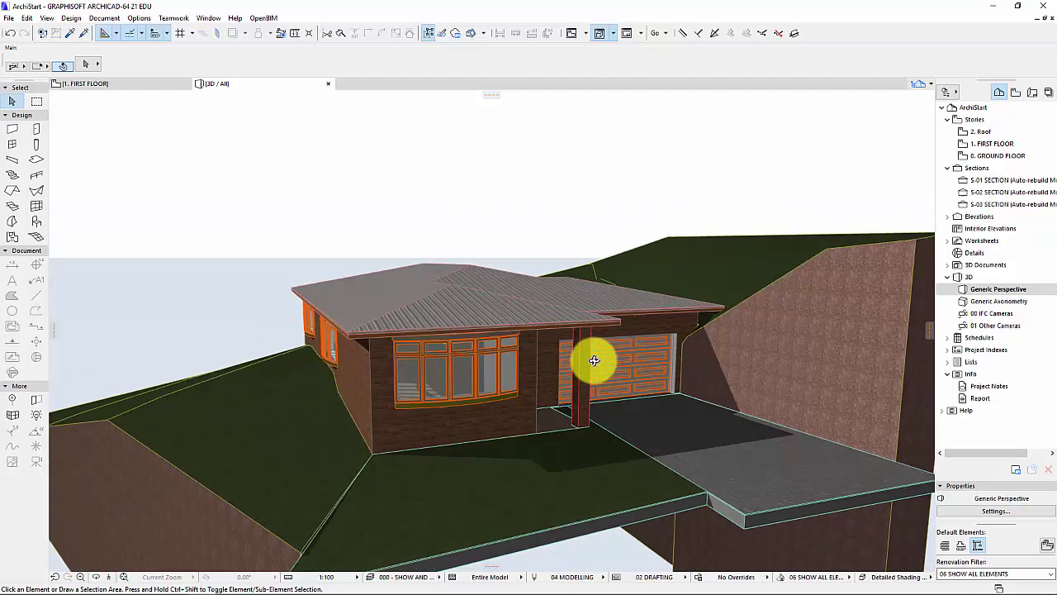
- Bring up PhotoRendering Settings from Document > Creative Imaging and show its Scene preset list
left_click(103, 19)
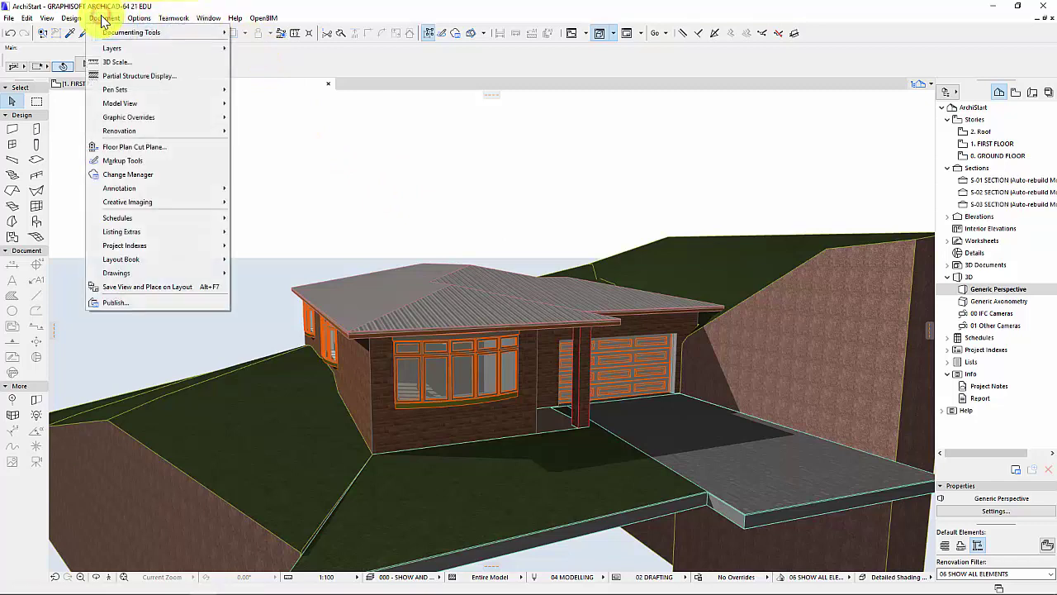
mouse_move(186, 203)
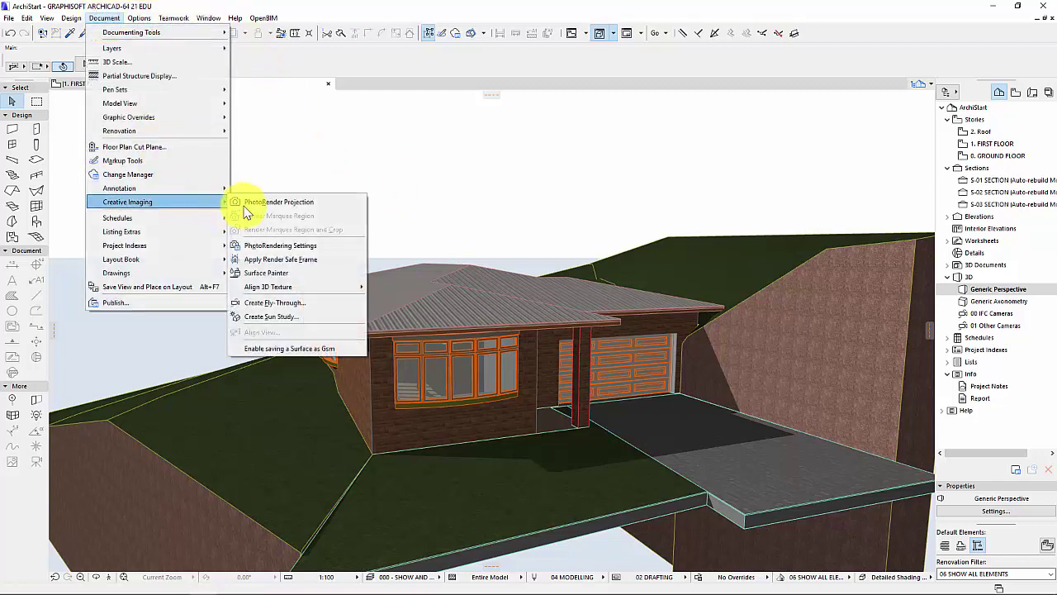
left_click(295, 246)
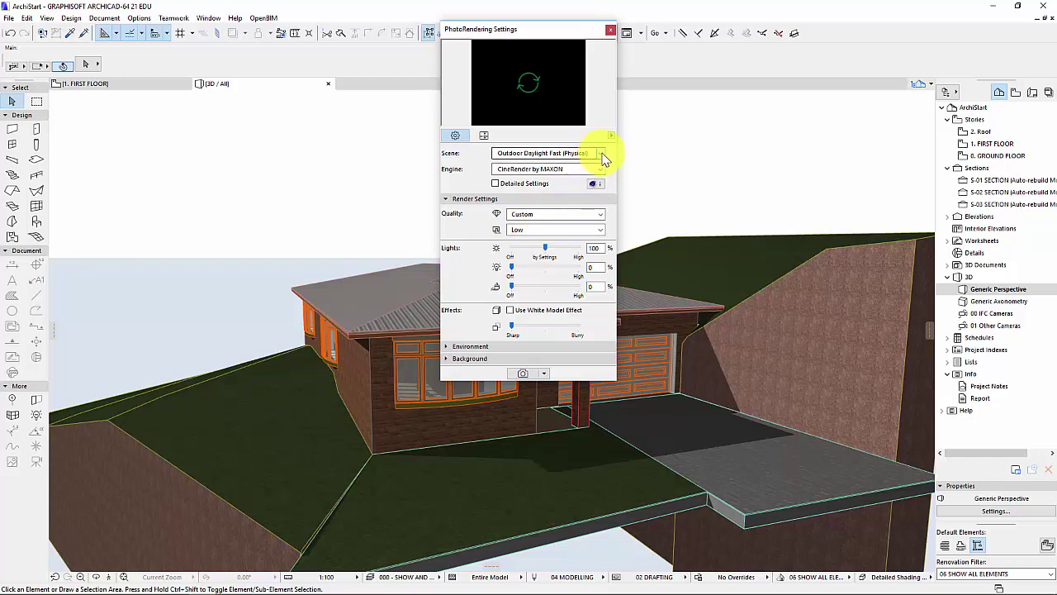
left_click(602, 153)
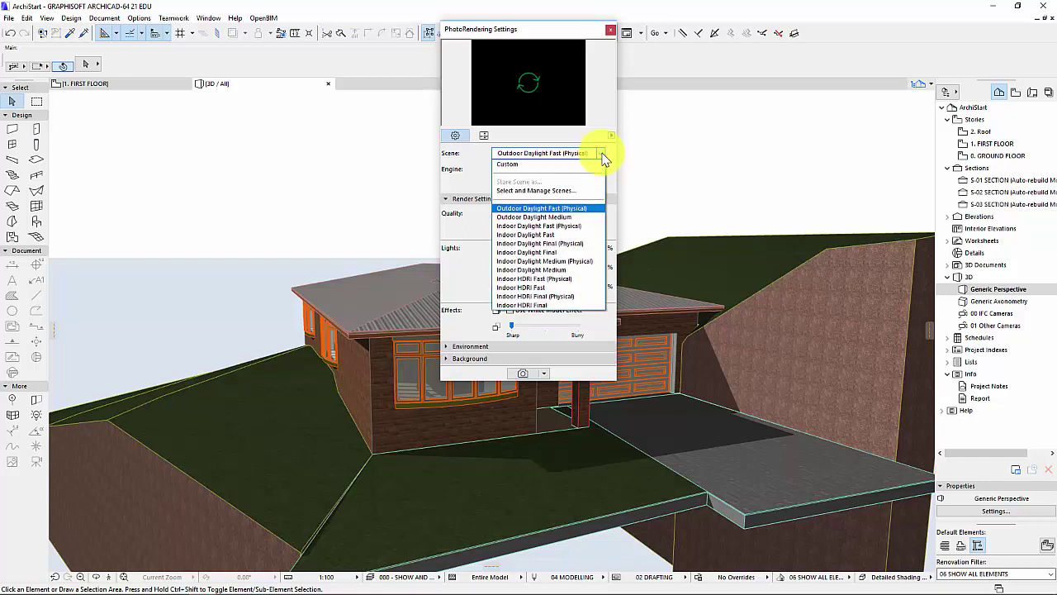
left_click(602, 154)
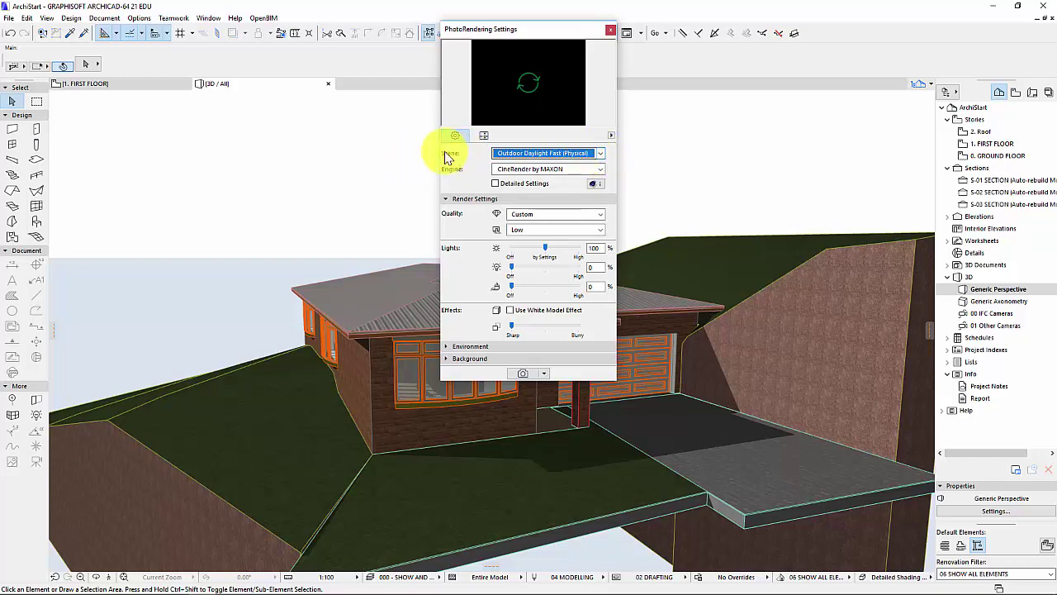
left_click(602, 154)
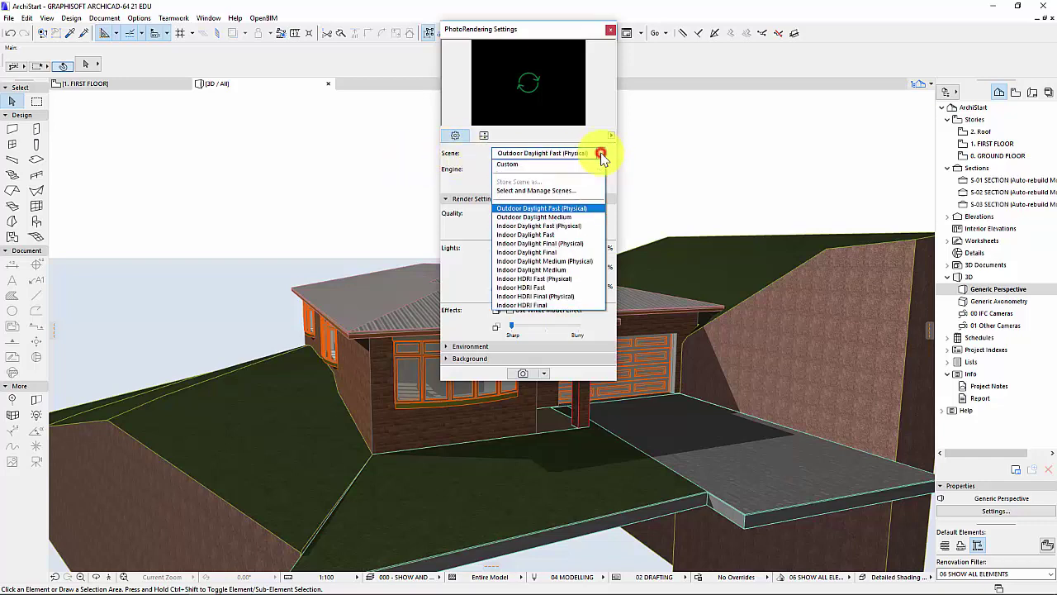
- In the scene manager, choose Outdoor White Model Fast (Physical) from the Outdoor White Model group
left_click(562, 192)
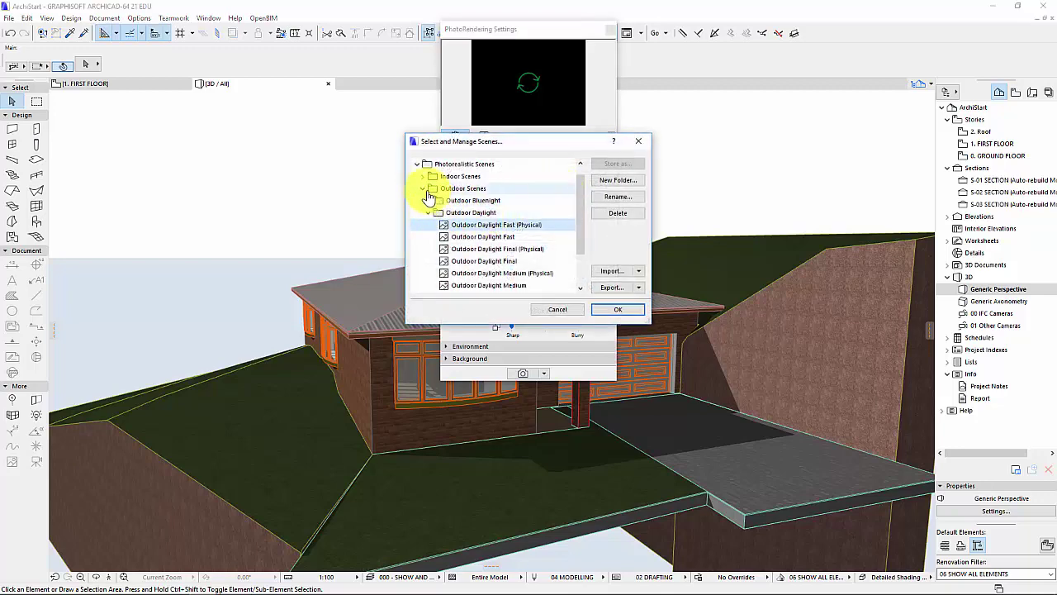
scroll(463, 223, "down", 2)
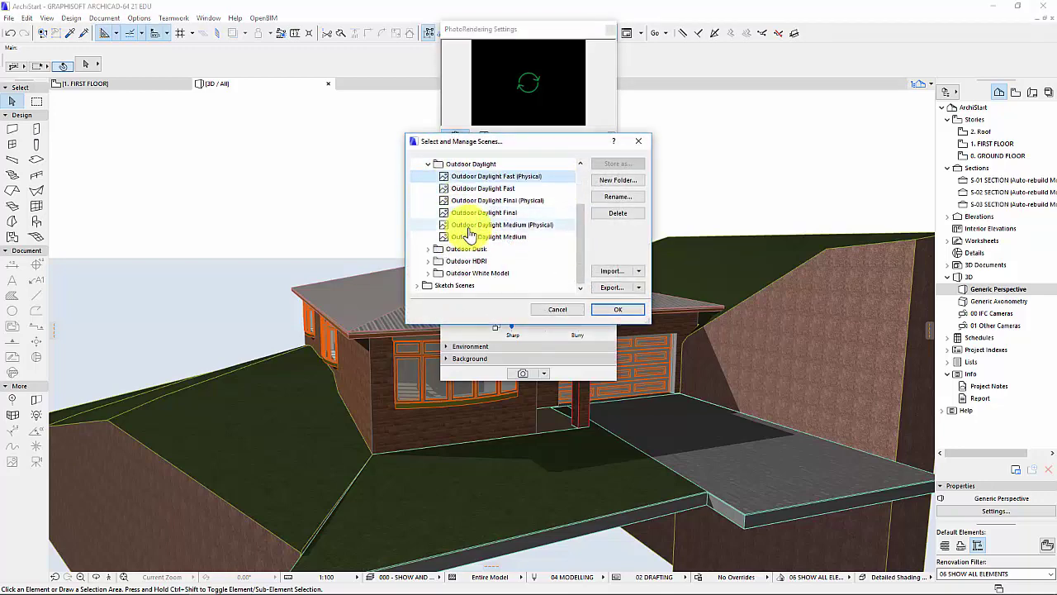
scroll(469, 234, "up", 2)
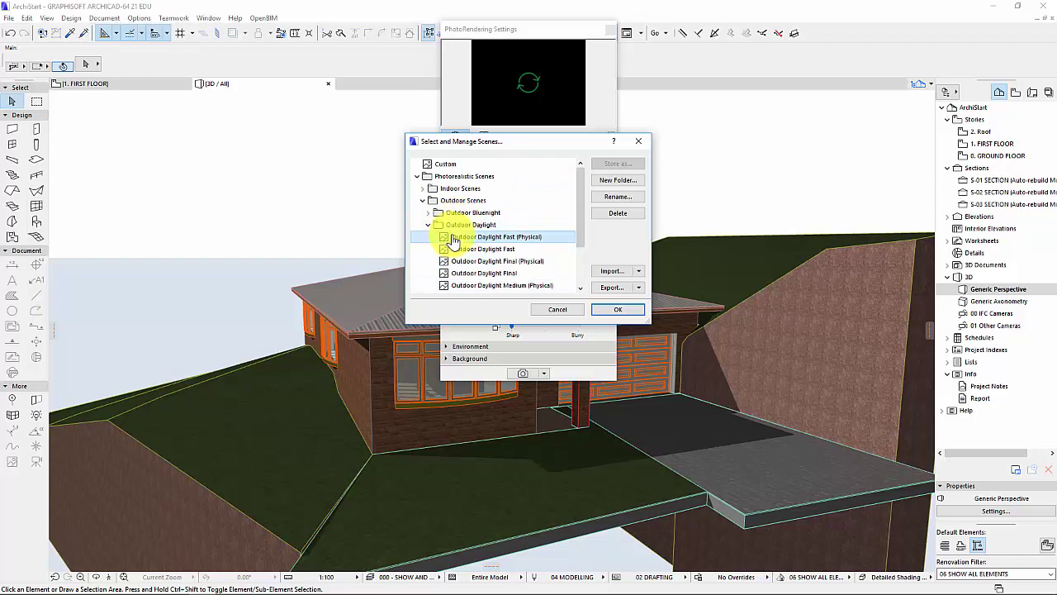
scroll(453, 239, "down", 2)
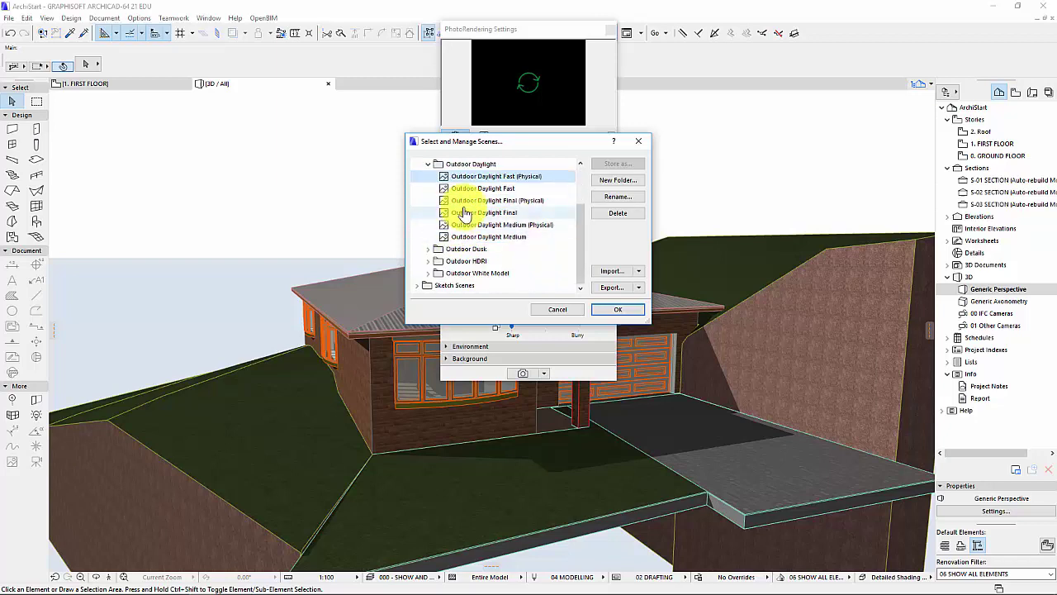
left_click(429, 275)
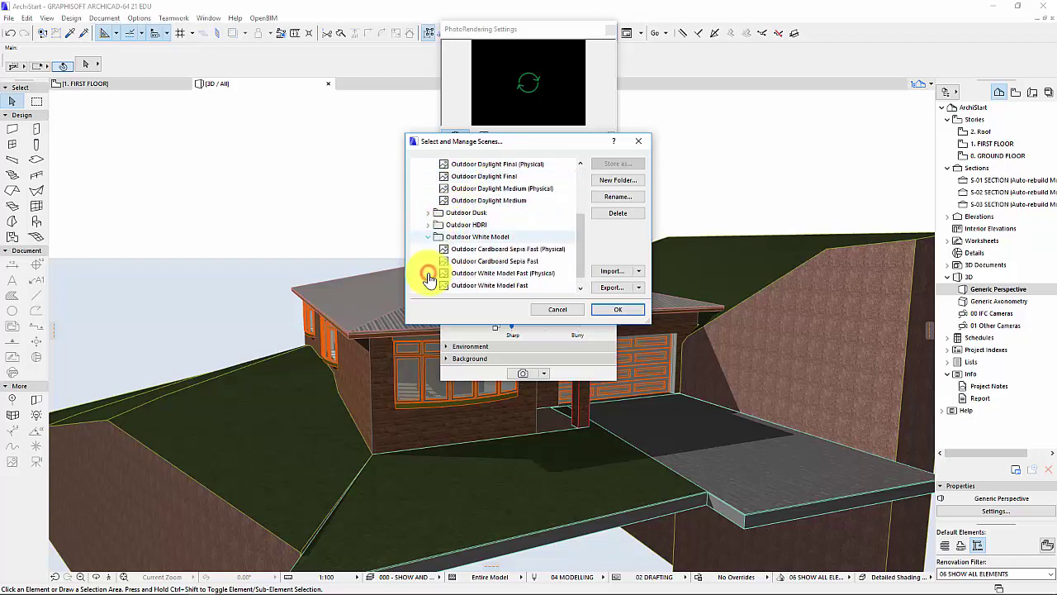
left_click(519, 279)
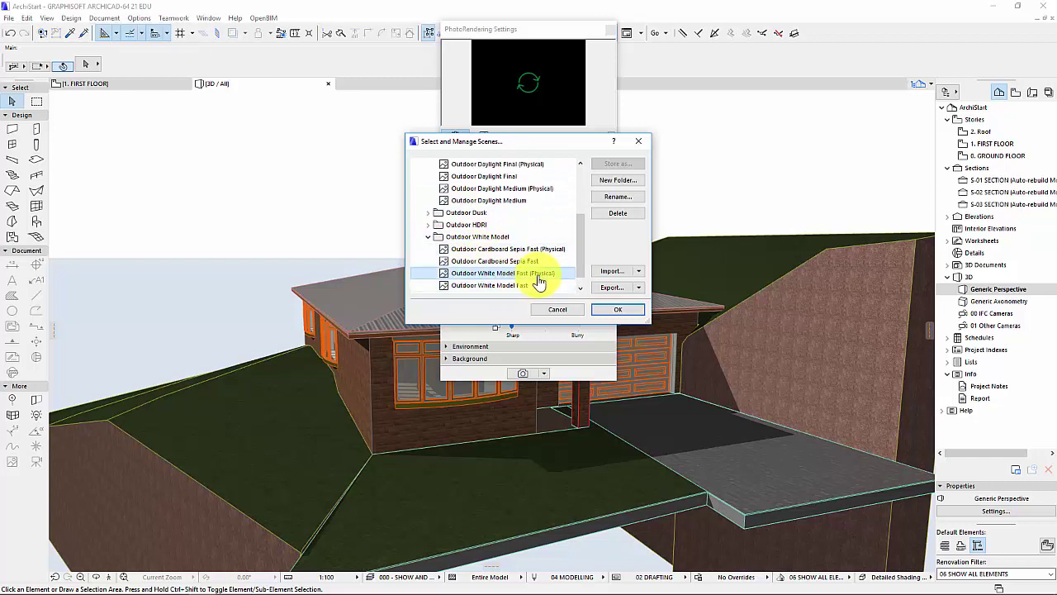
left_click(626, 310)
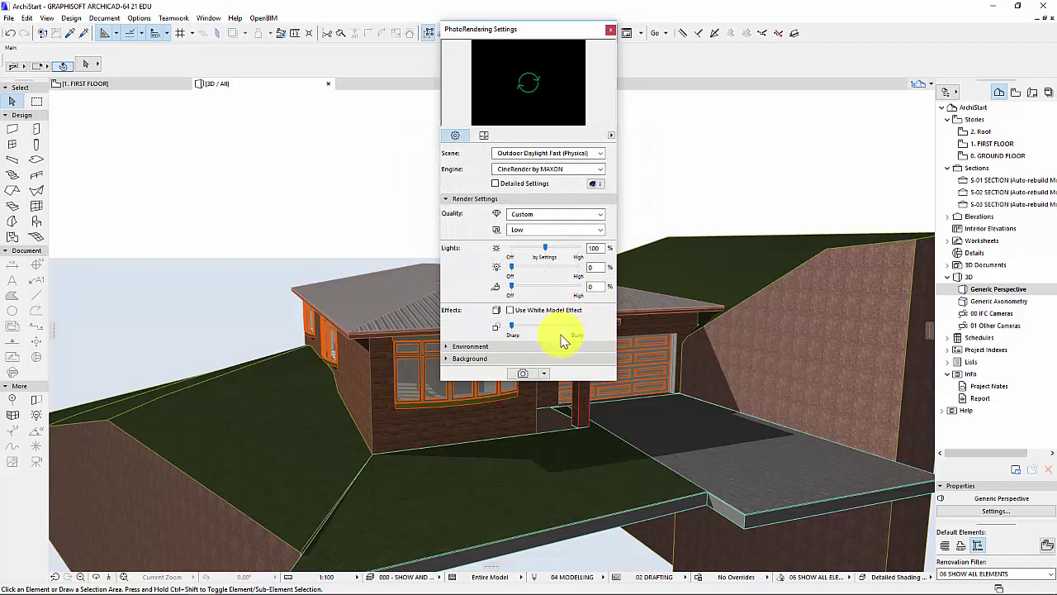
- Render the white-model image with CineRender, then return to the textured 3D view
left_click(524, 373)
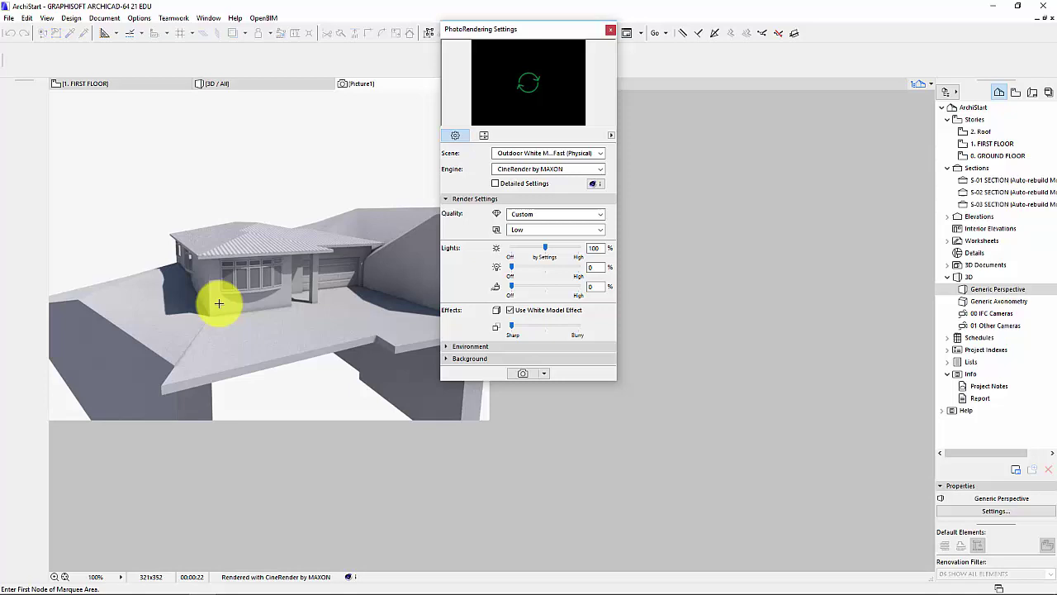
left_click(231, 85)
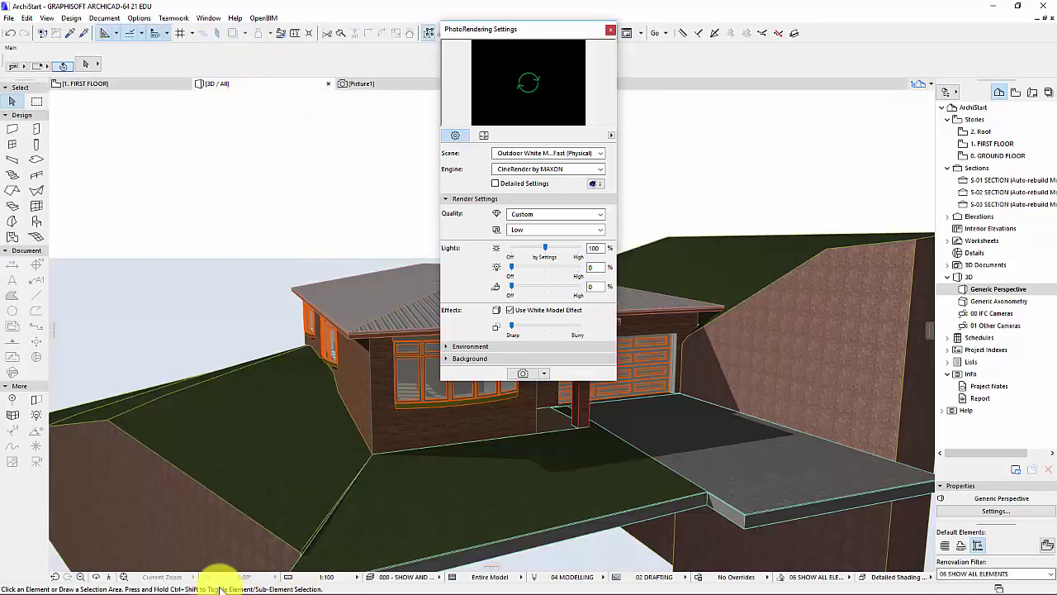
- Close the PhotoRendering Settings palette, leaving the 3D model on its own
left_click(111, 576)
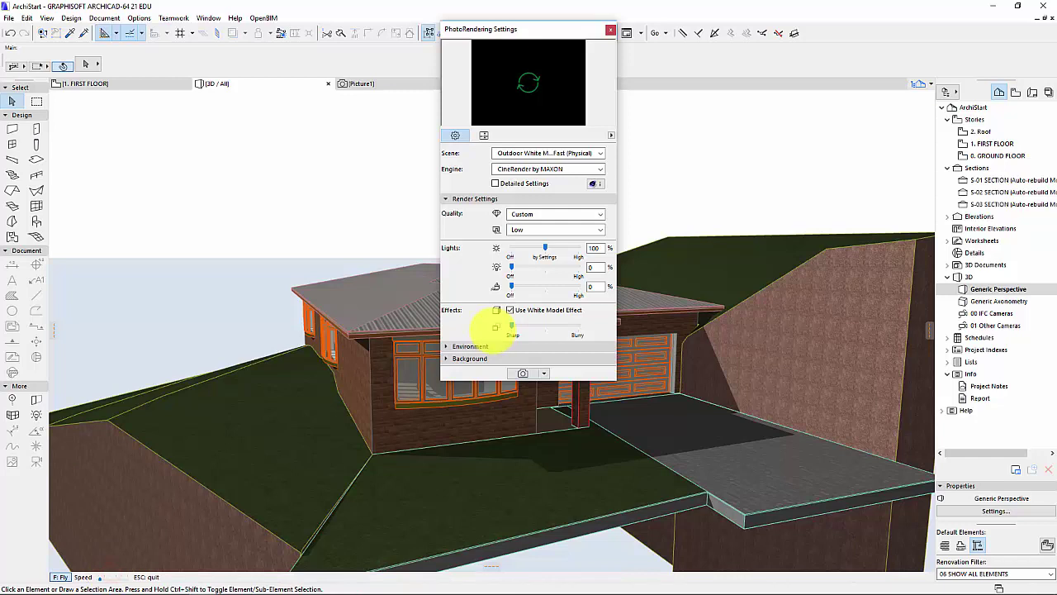
key("Escape")
left_click(371, 349)
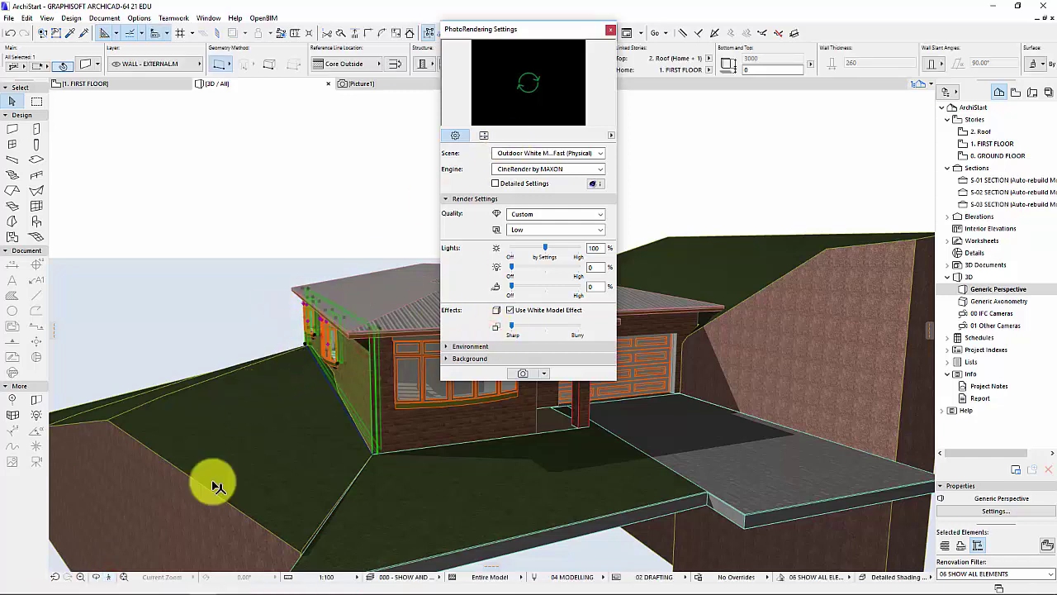
left_click(610, 30)
- Fly the camera to frame the bay window and garage front, then clear the wall selection
left_click(112, 576)
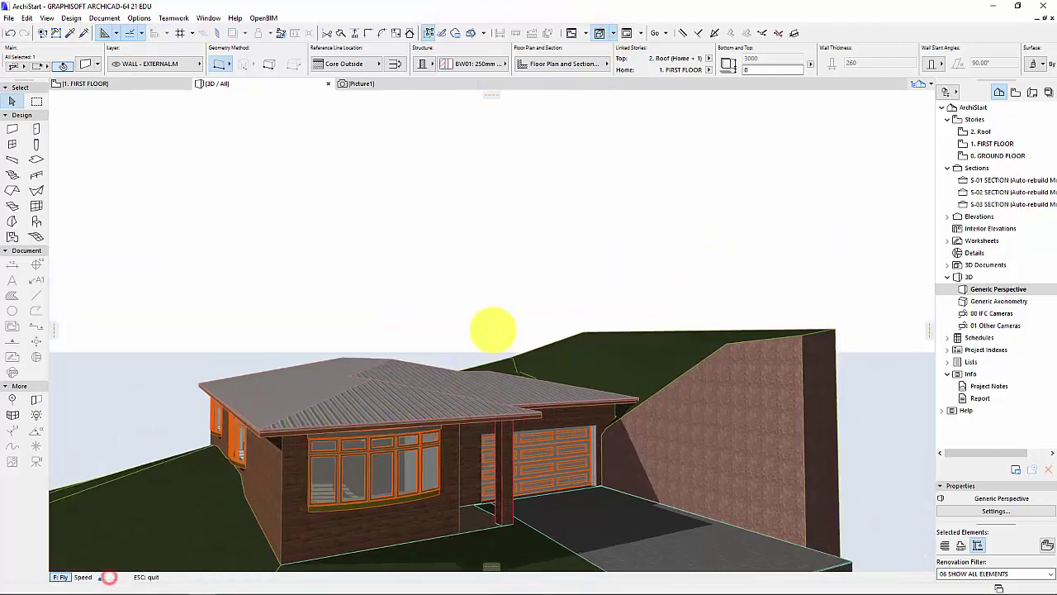
key("Up")
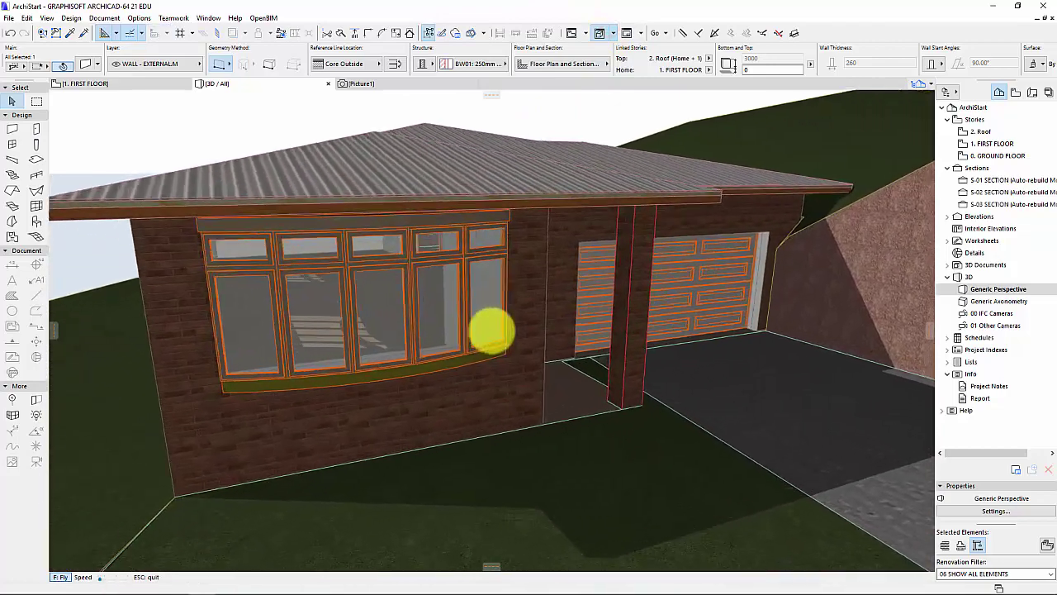
key("Down")
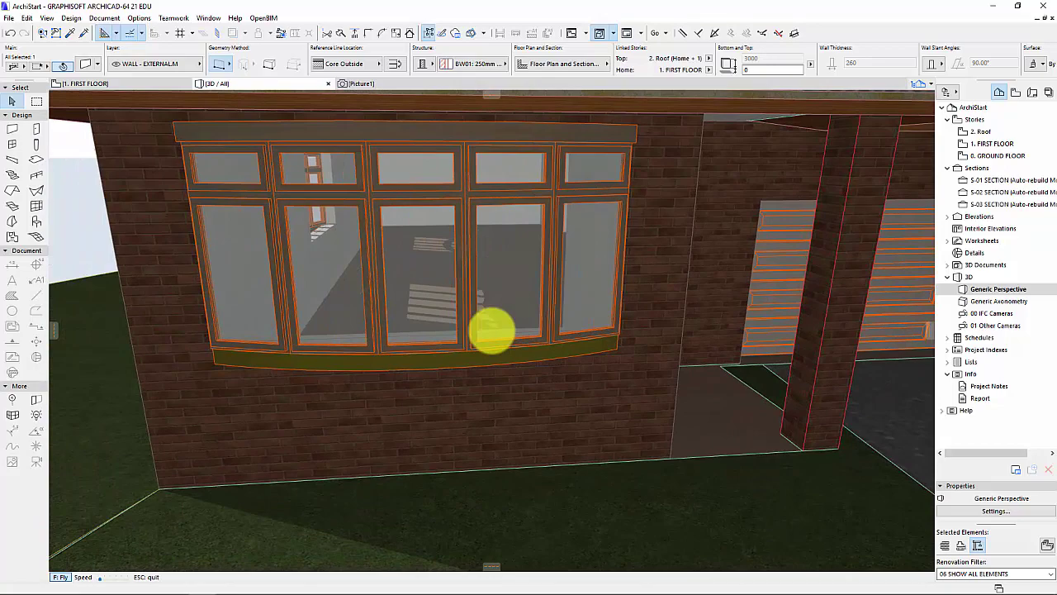
key("Down")
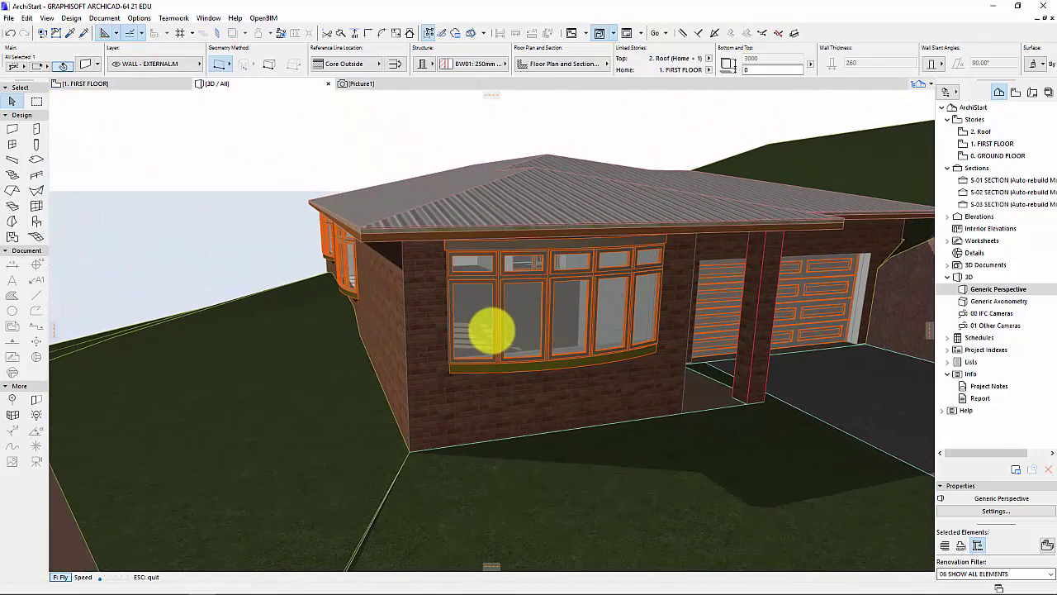
key("Down")
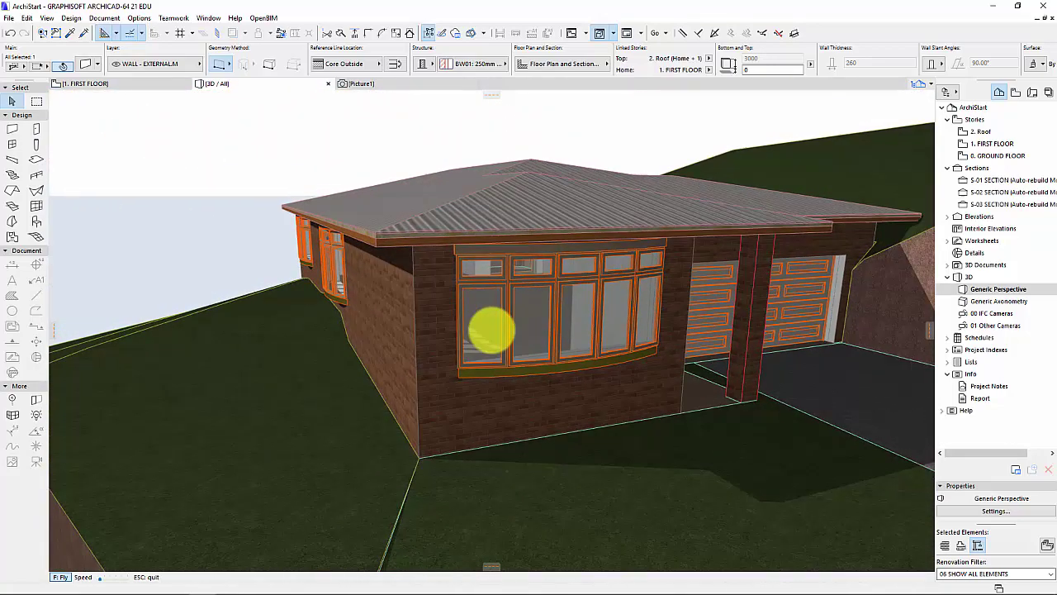
key("Escape")
left_click(323, 119)
- Reopen PhotoRendering Settings from the Document > Creative Imaging menu
left_click(104, 17)
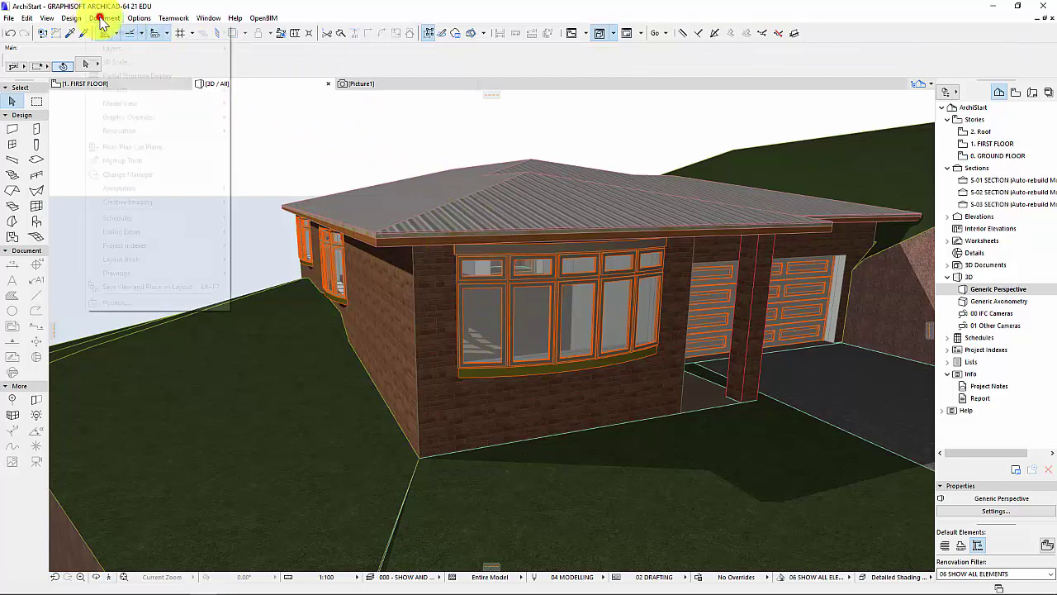
mouse_move(157, 201)
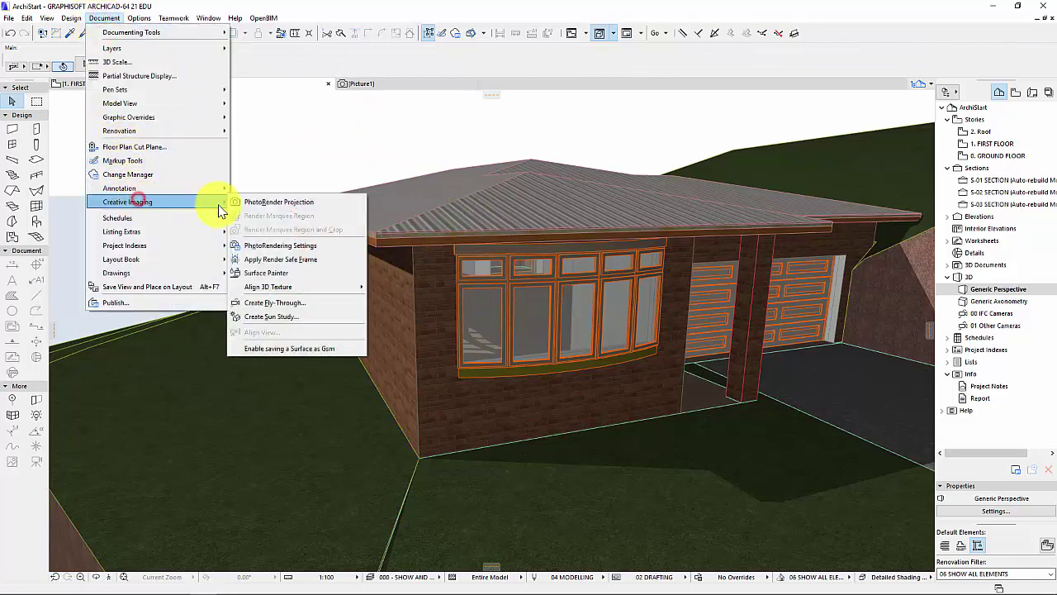
left_click(302, 245)
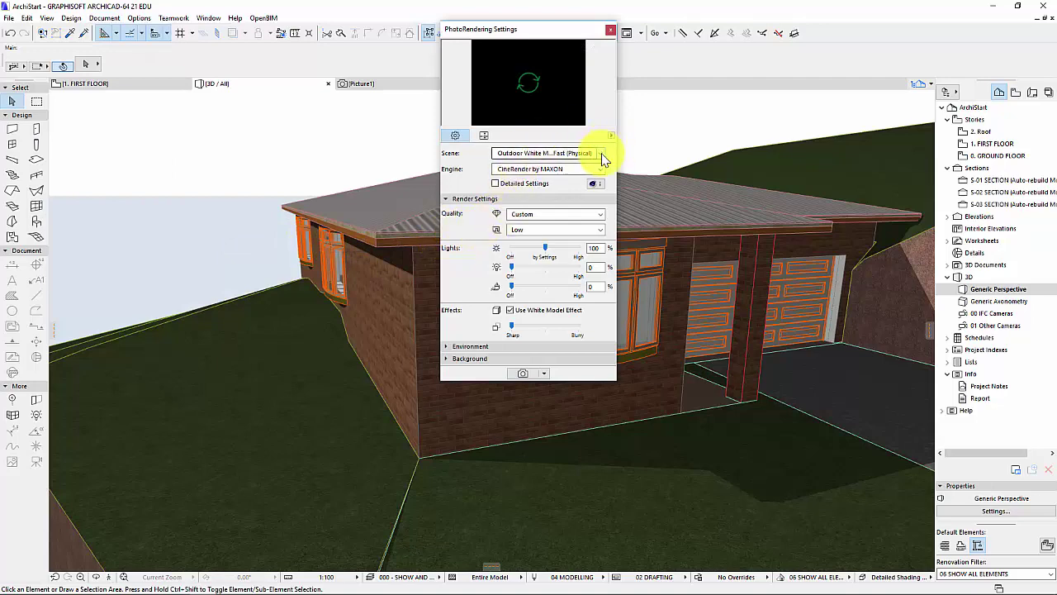
- Switch the render scene to Outdoor Dusk Fast in the scene manager's Outdoor Dusk folder
left_click(603, 159)
left_click(547, 188)
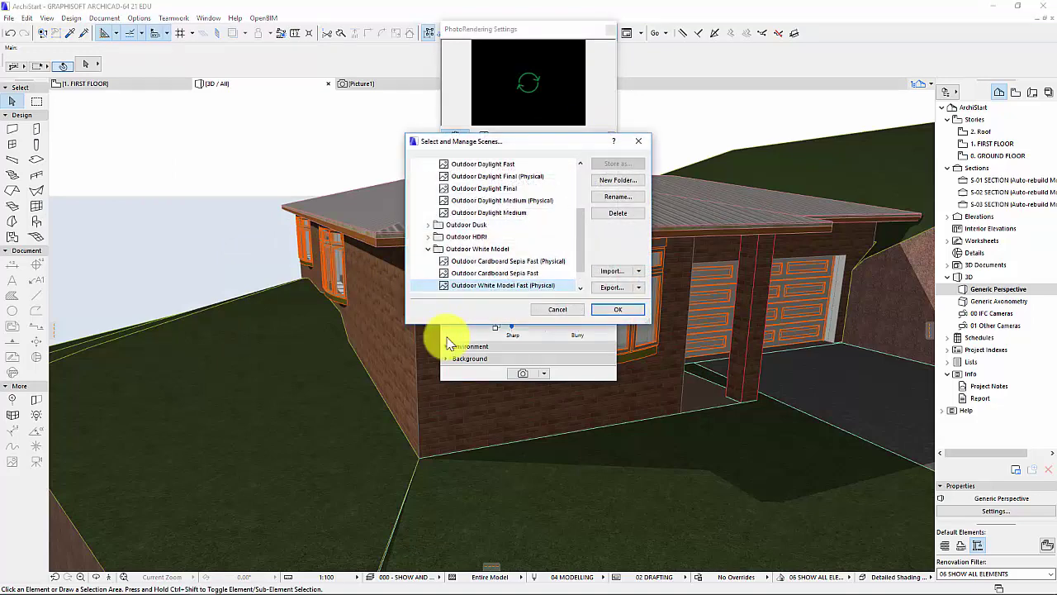
left_click(428, 249)
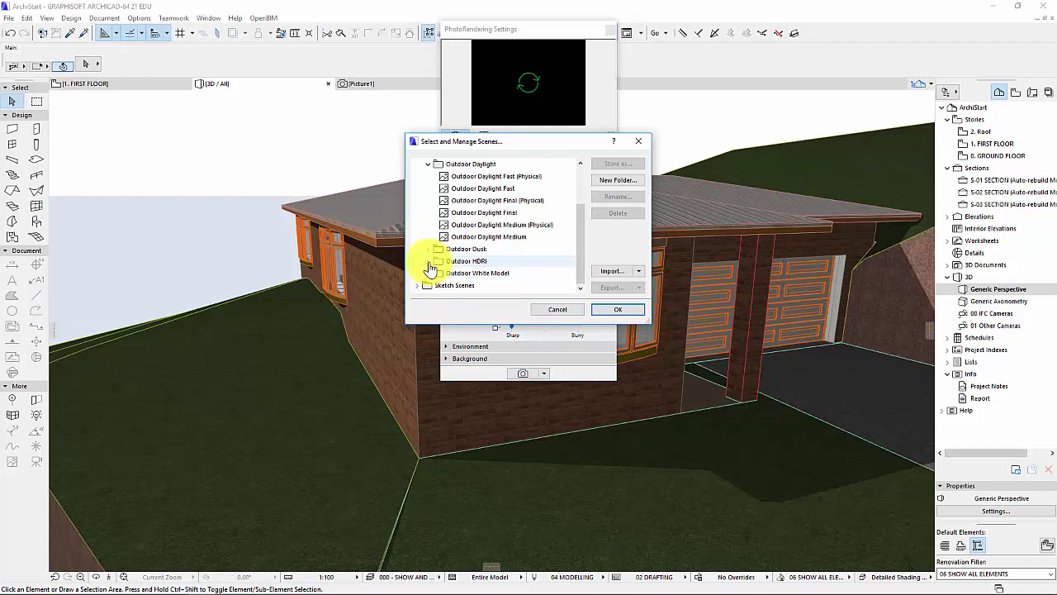
left_click(428, 248)
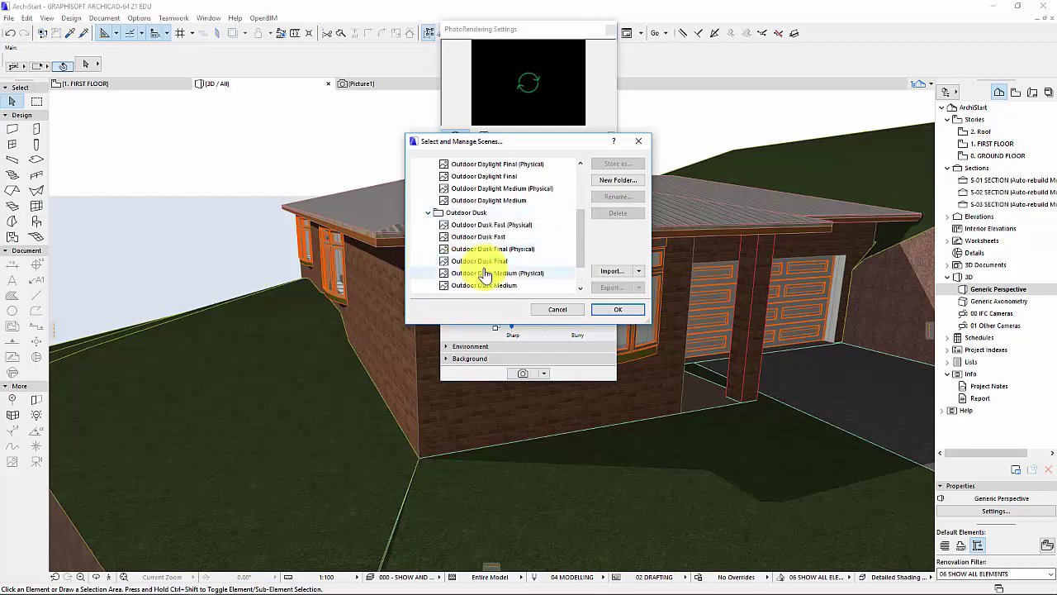
left_click(500, 237)
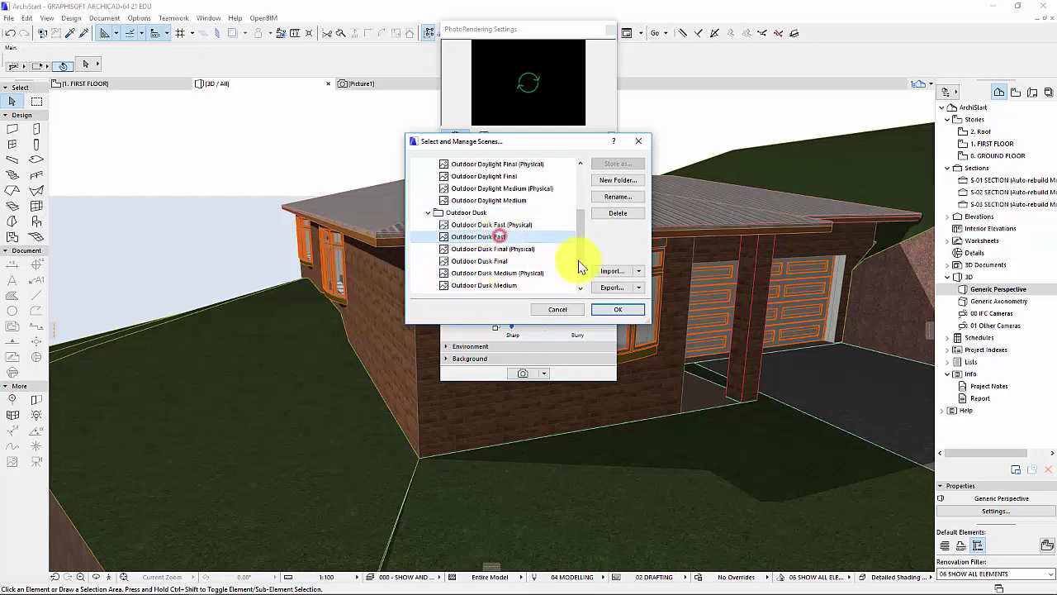
left_click(616, 309)
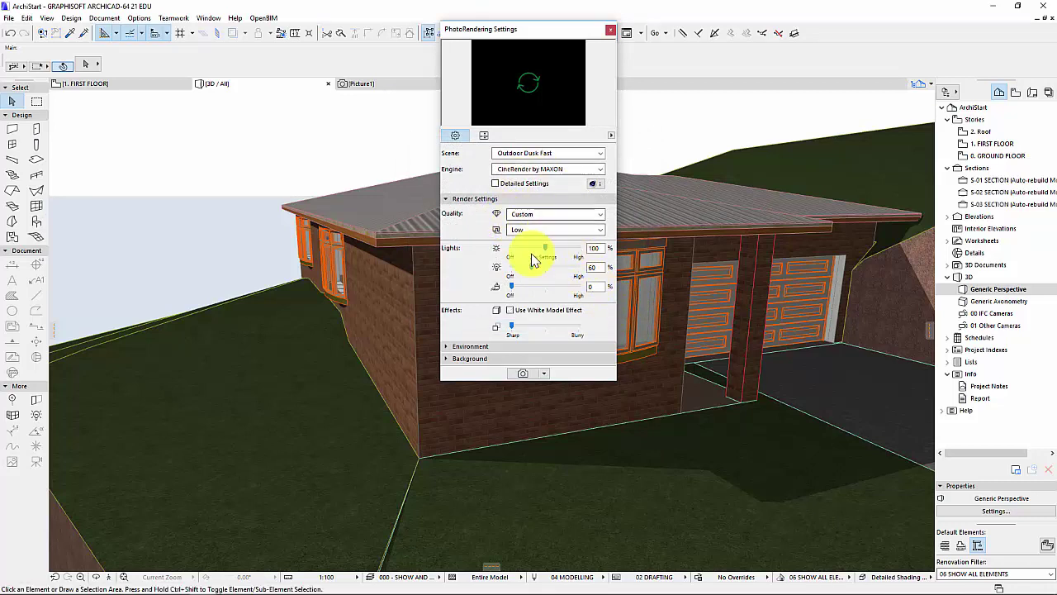
- Check the Environment and Background panels, then start the Outdoor Dusk Fast CineRender into Picture2
left_click(447, 346)
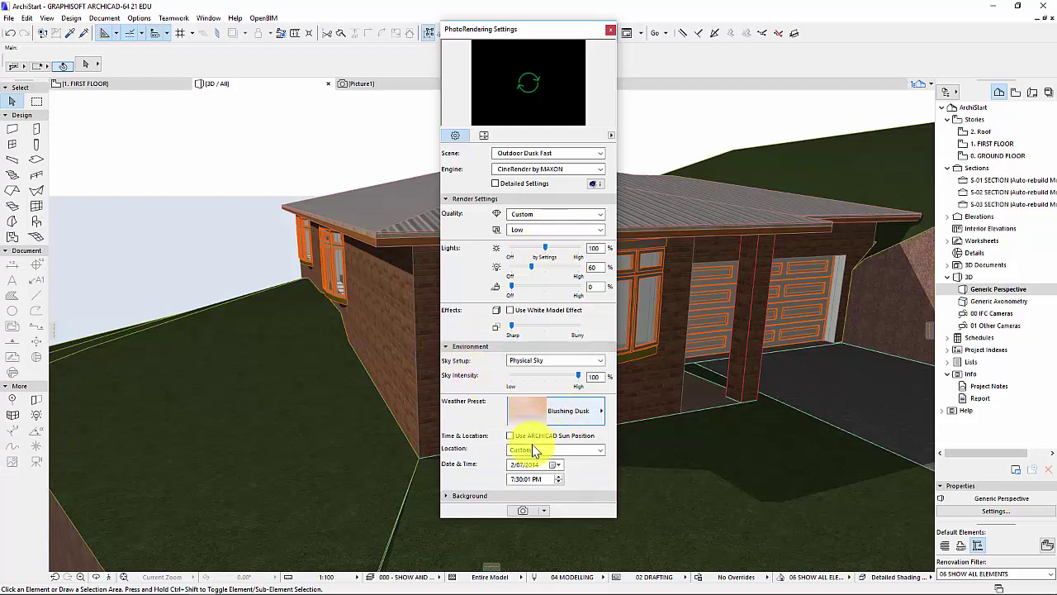
left_click(447, 347)
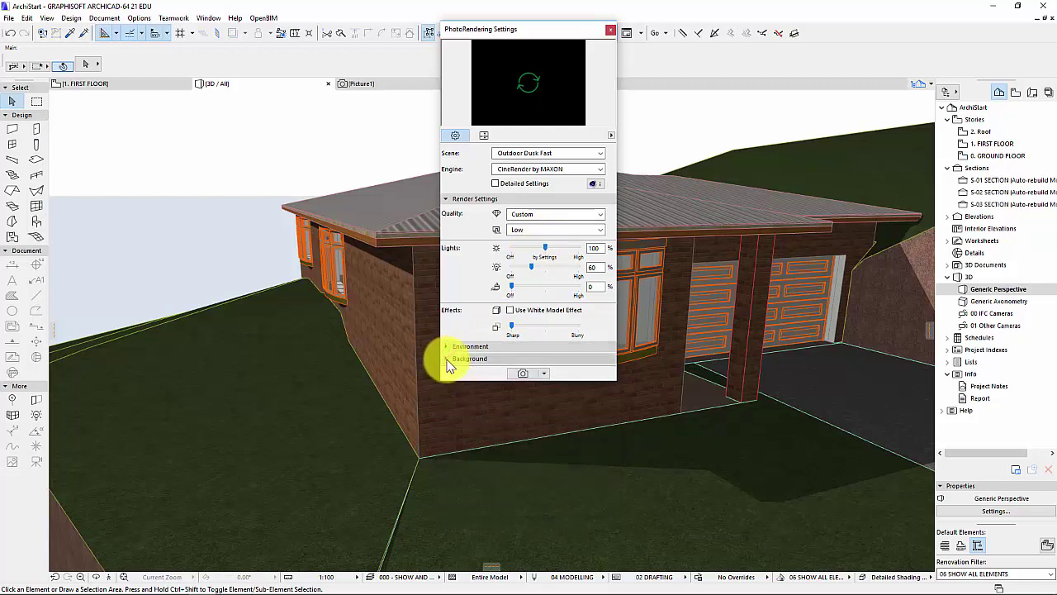
left_click(447, 358)
left_click(447, 359)
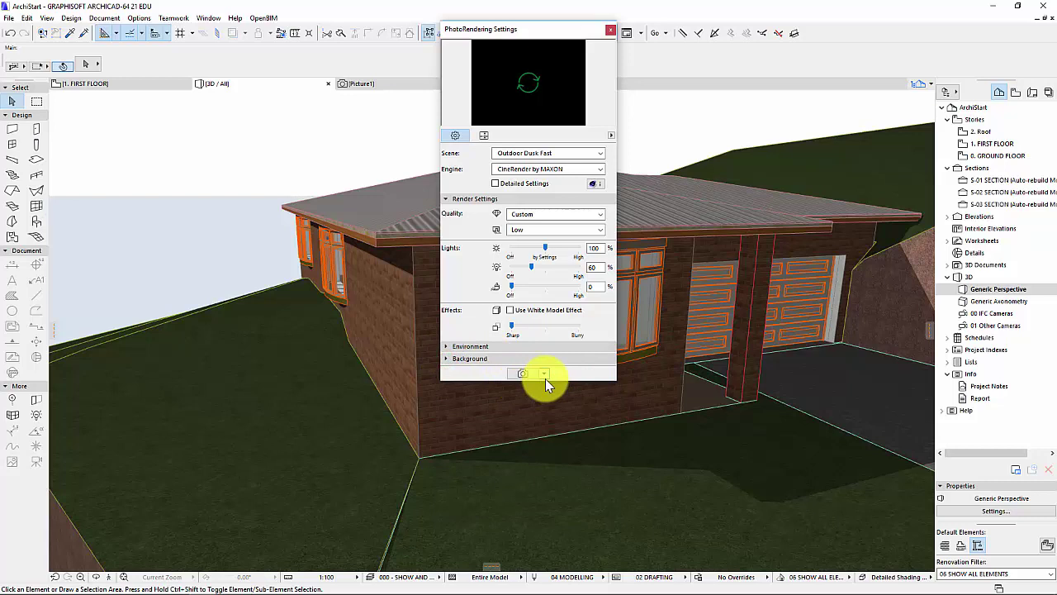
left_click(519, 373)
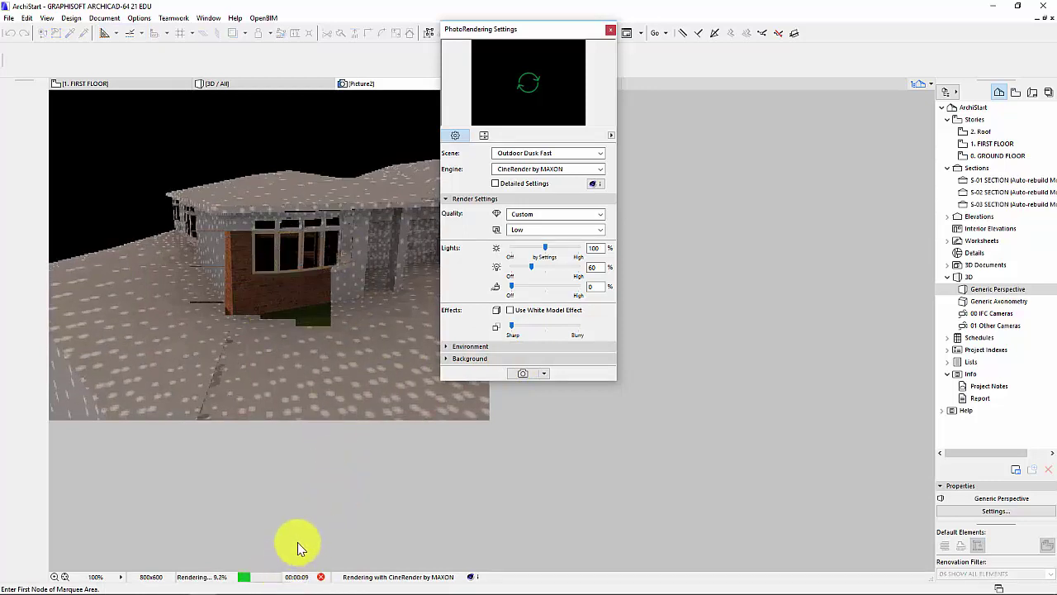
- Move the settings palette aside, review the white-model Picture1, then return to the Picture2 dusk render
left_click_drag(538, 31, 738, 85)
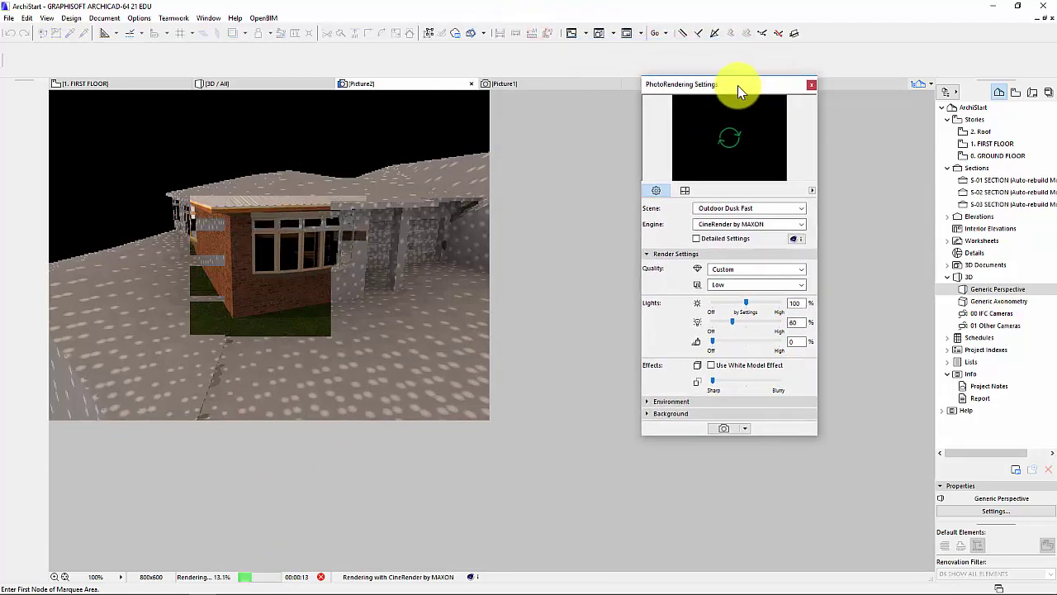
left_click(524, 86)
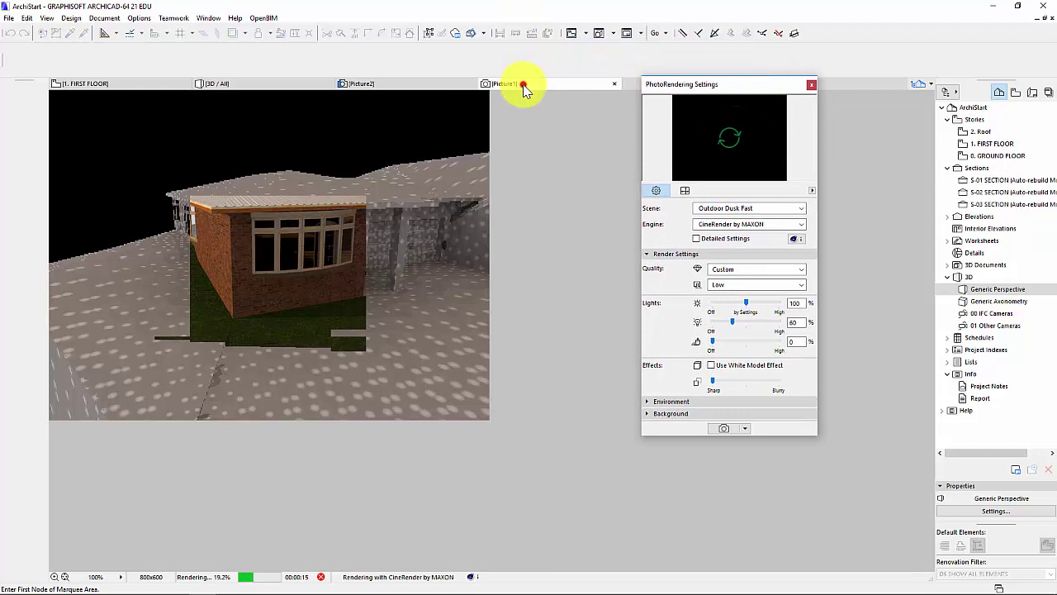
right_click(230, 301)
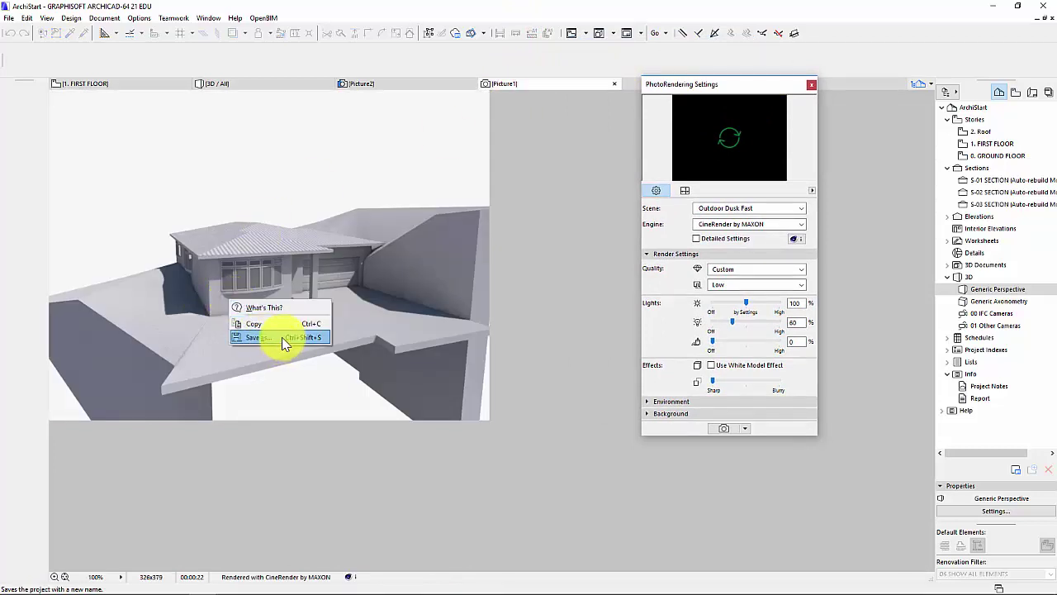
left_click(511, 234)
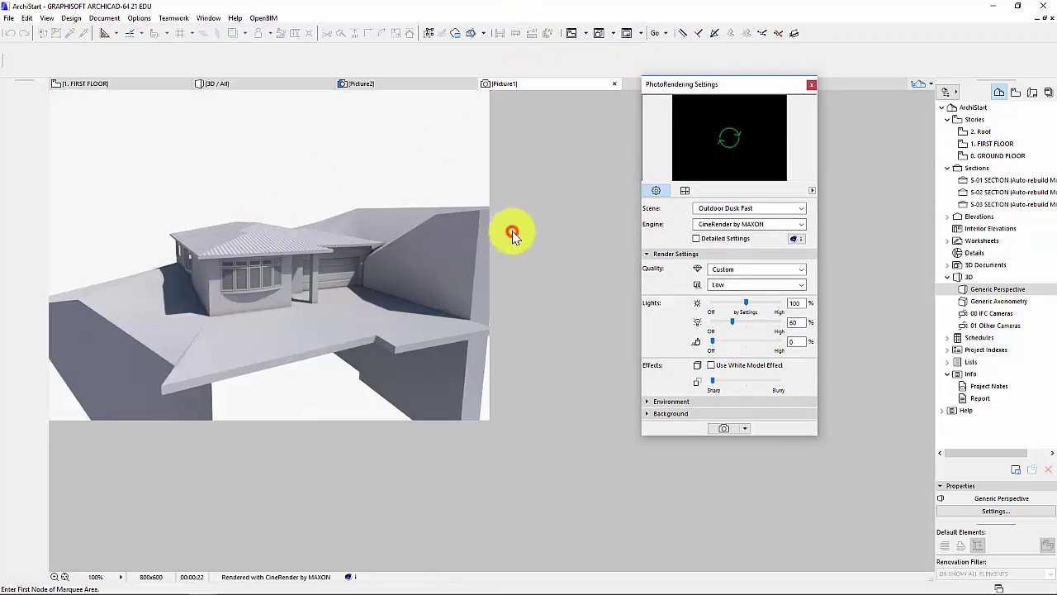
left_click(438, 85)
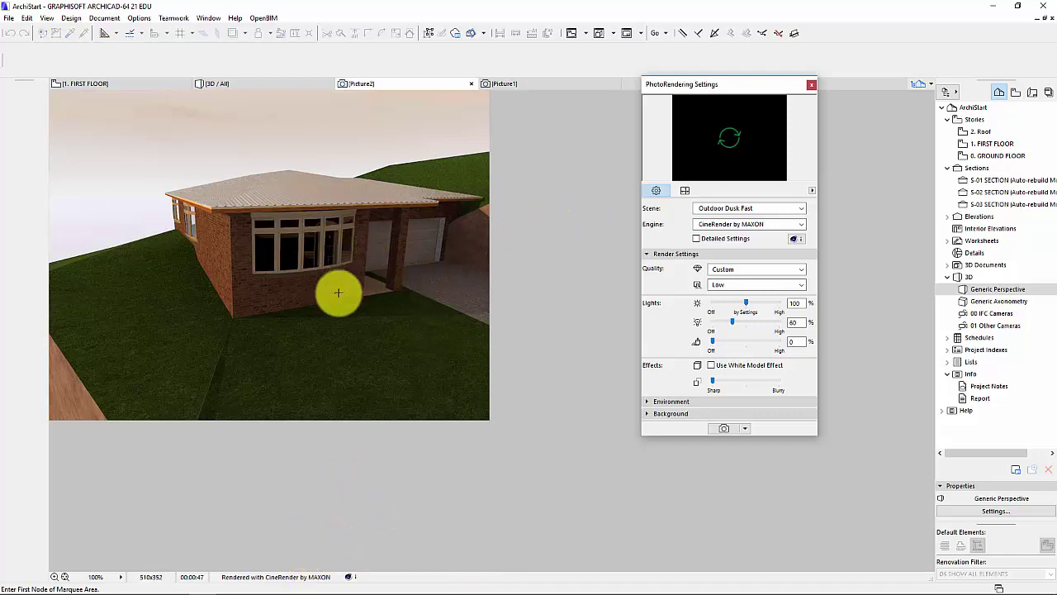
- Choose the Koh-i-Noor scene under Sketch Scenes > Fine Scenes in the scene manager
left_click(806, 209)
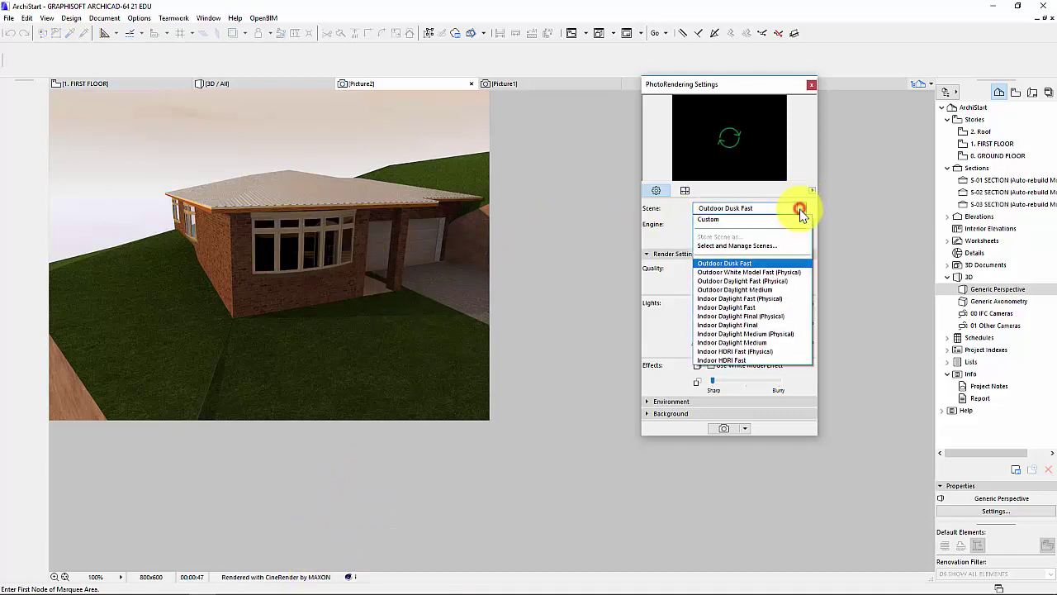
left_click(746, 247)
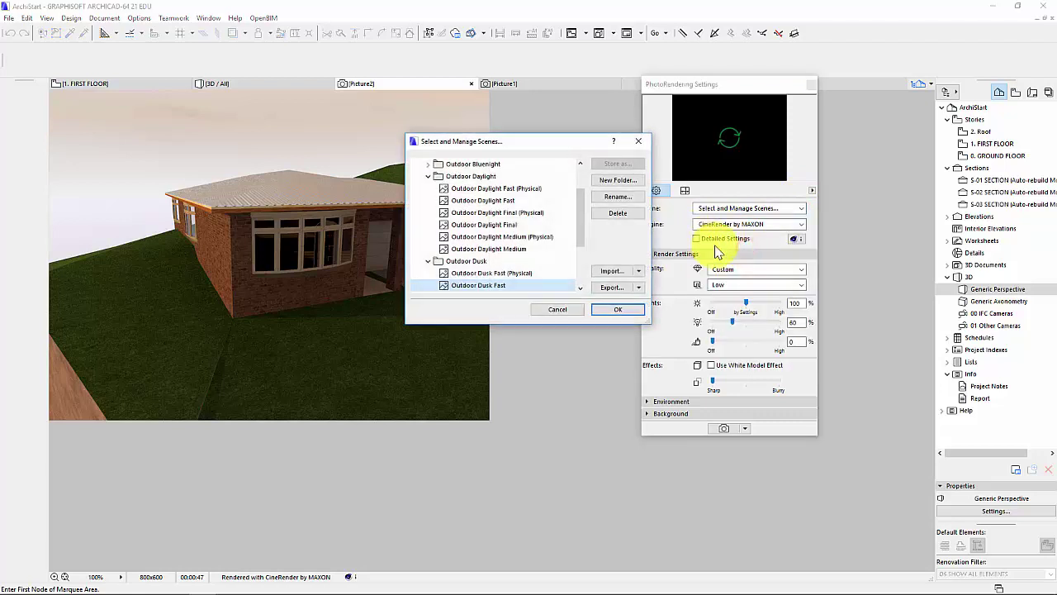
left_click(428, 177)
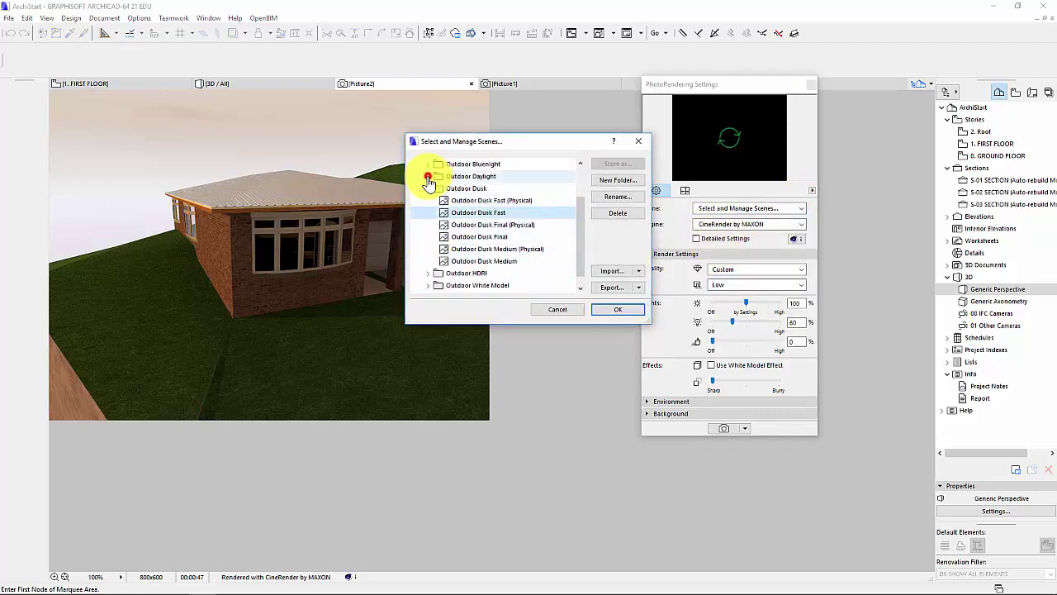
left_click(428, 188)
left_click(417, 273)
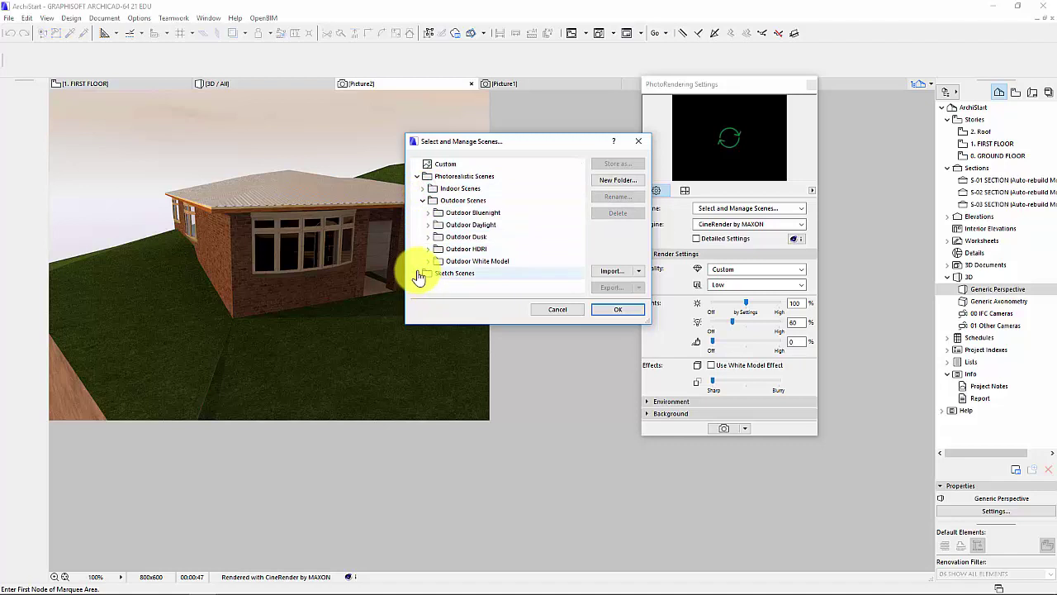
left_click(428, 274)
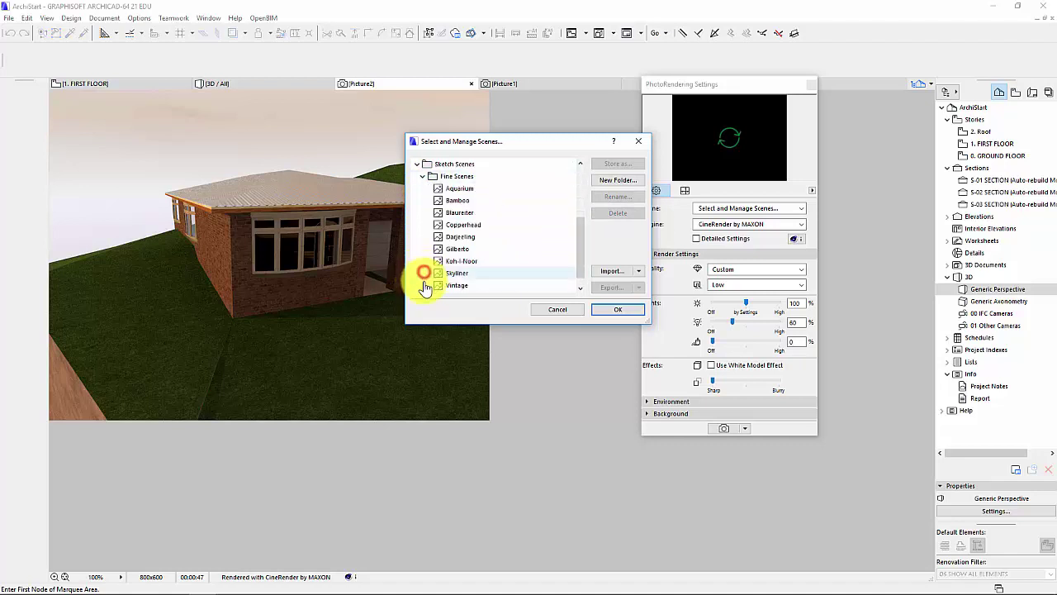
left_click(462, 262)
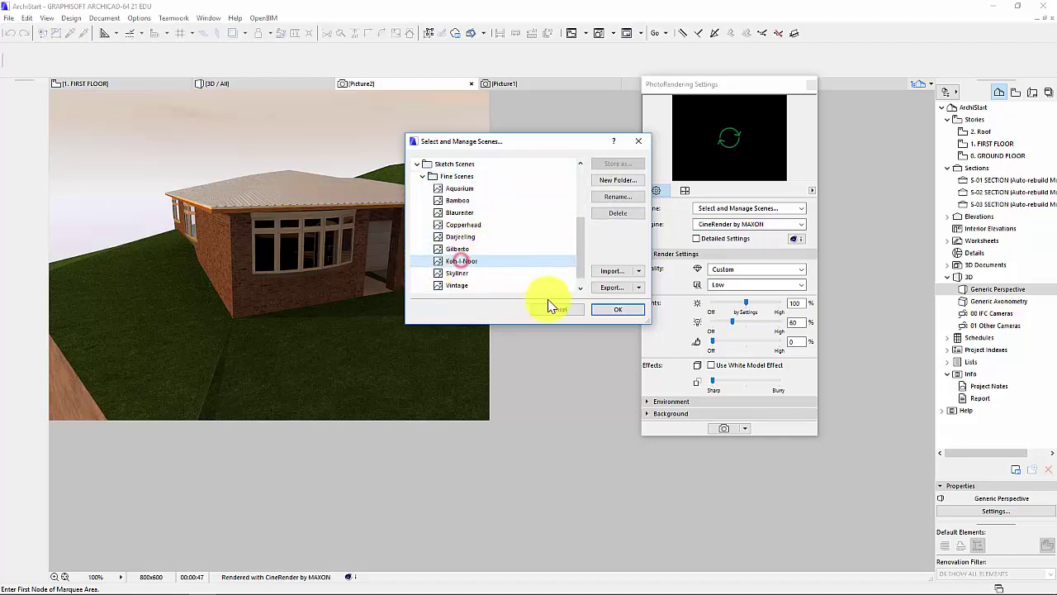
left_click(619, 310)
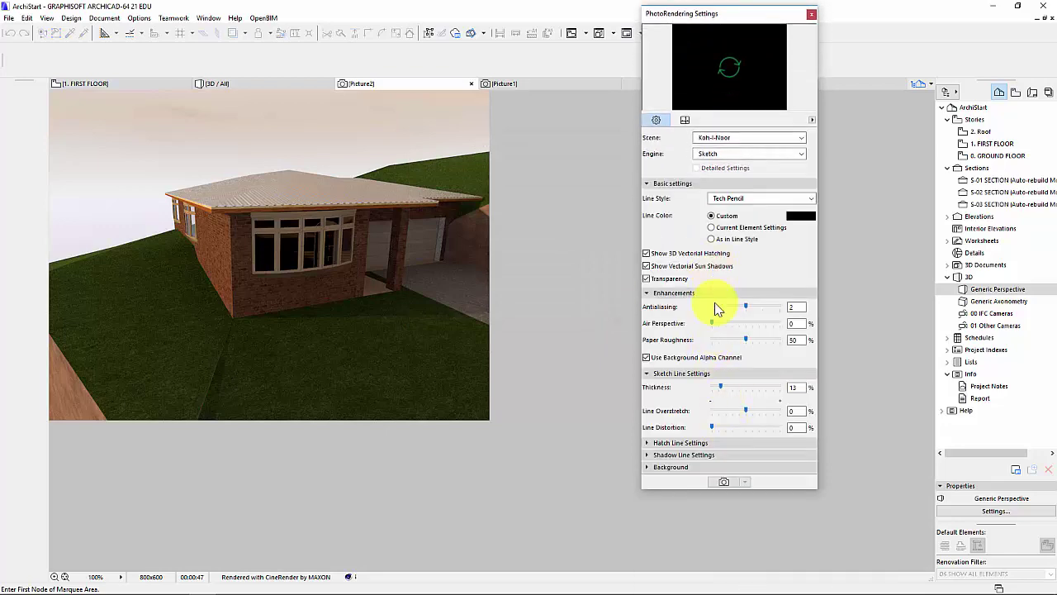
- Render the Koh-i-Noor sketch with the Sketch engine into a new Picture3 window
left_click(726, 483)
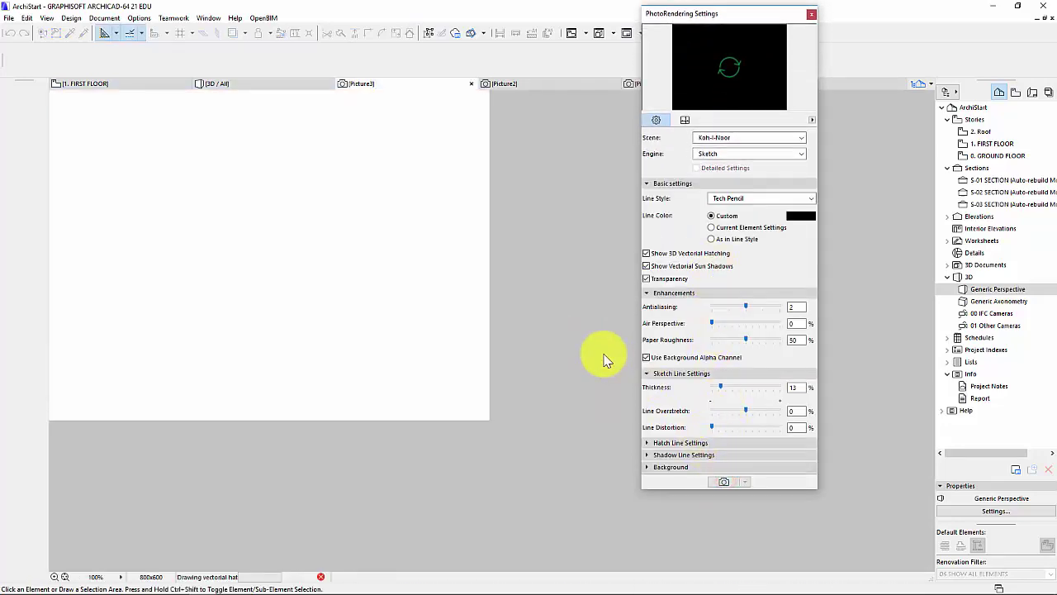